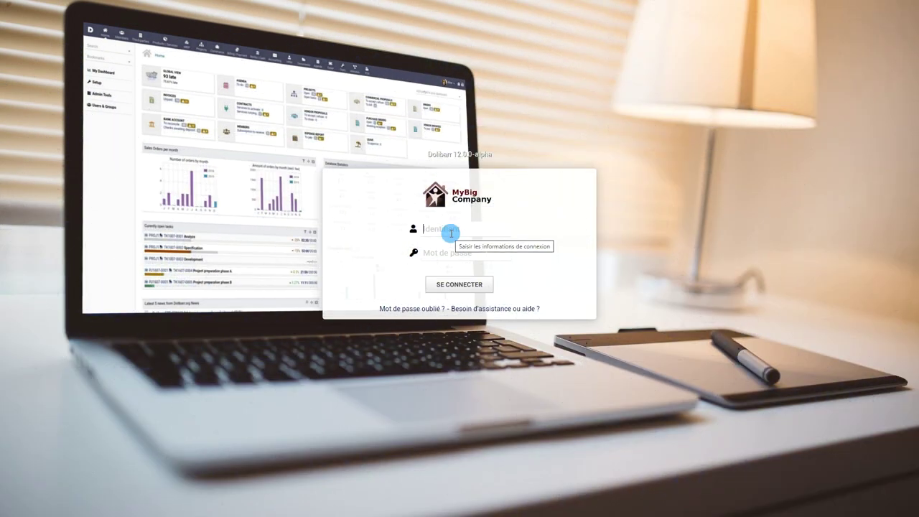
# Step: Sign in to Dolibarr as admin and land on the Usuarios y grupos overview
pyautogui.click(448, 232)
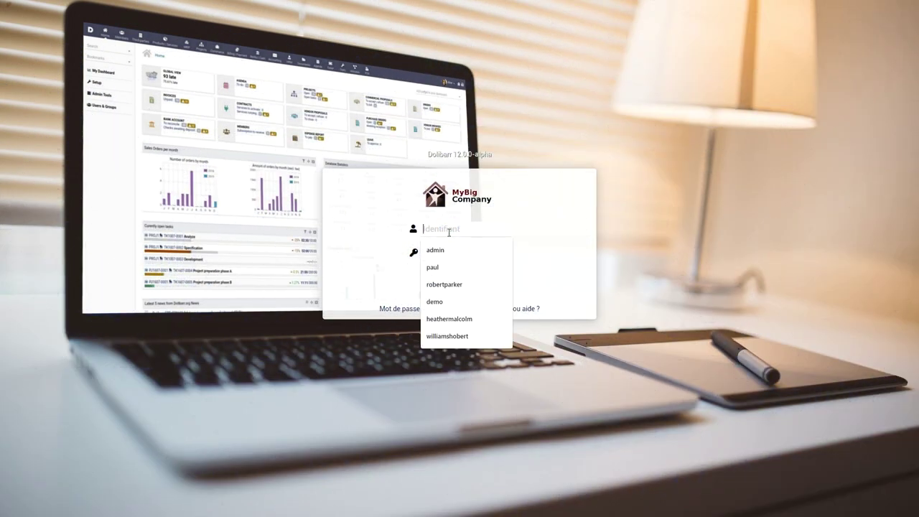
pyautogui.write('admin')
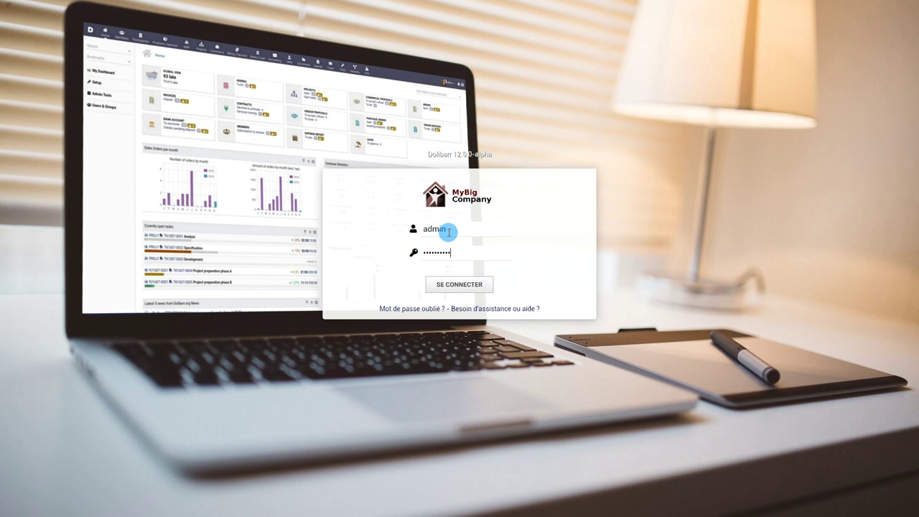
pyautogui.click(454, 283)
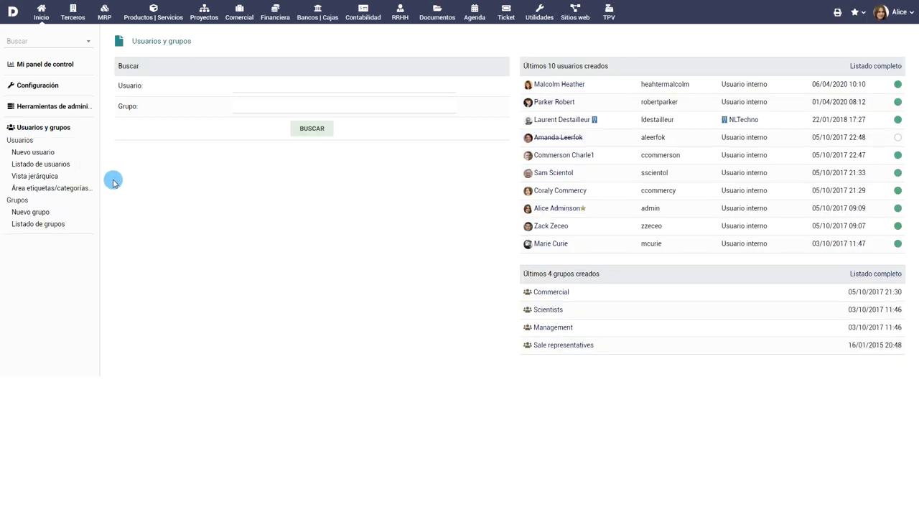
# Step: Open a user card from the user list, then expand every branch of its hierarchical view
pyautogui.click(41, 164)
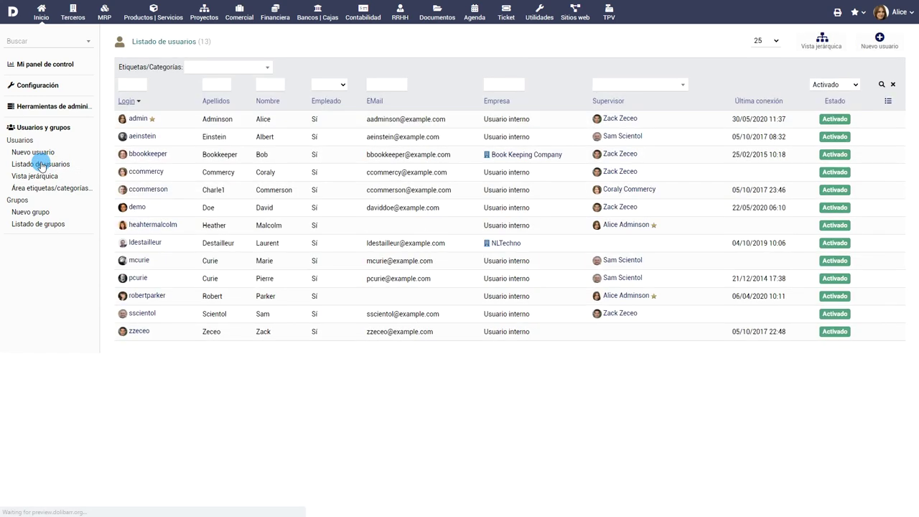
pyautogui.click(165, 226)
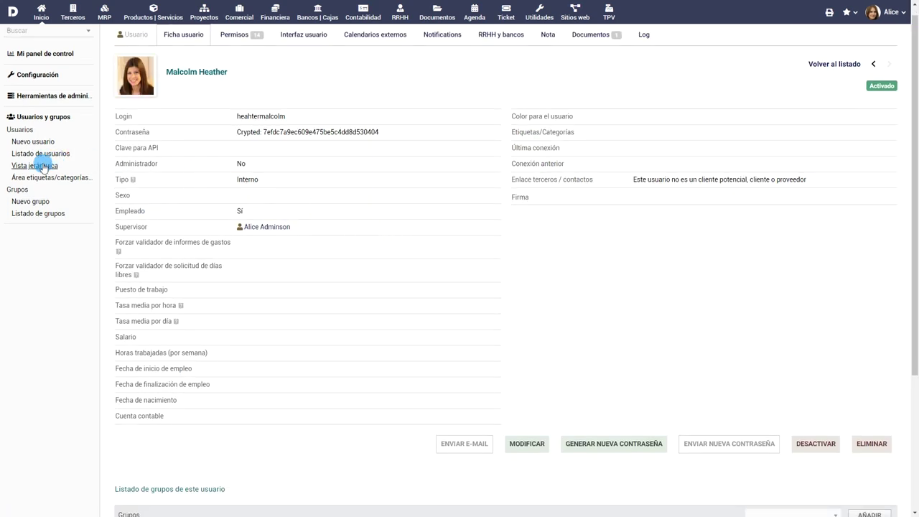
pyautogui.click(44, 166)
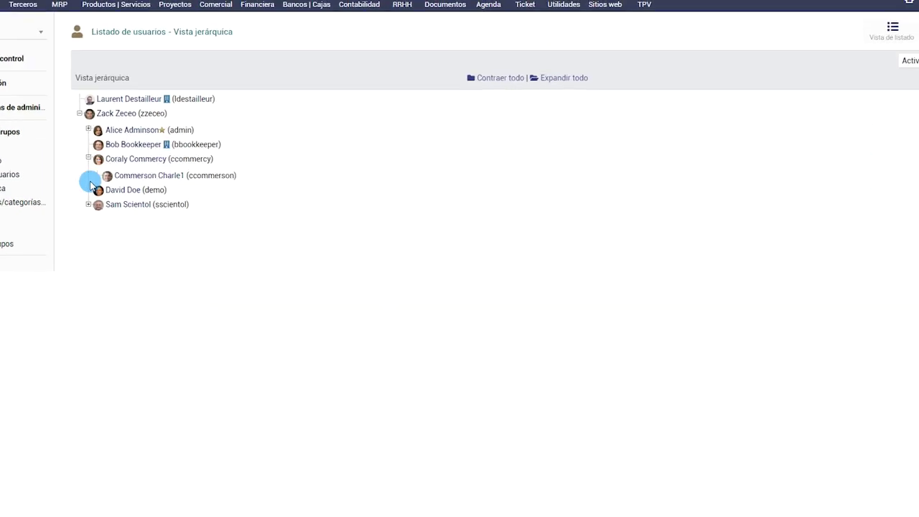
pyautogui.click(129, 125)
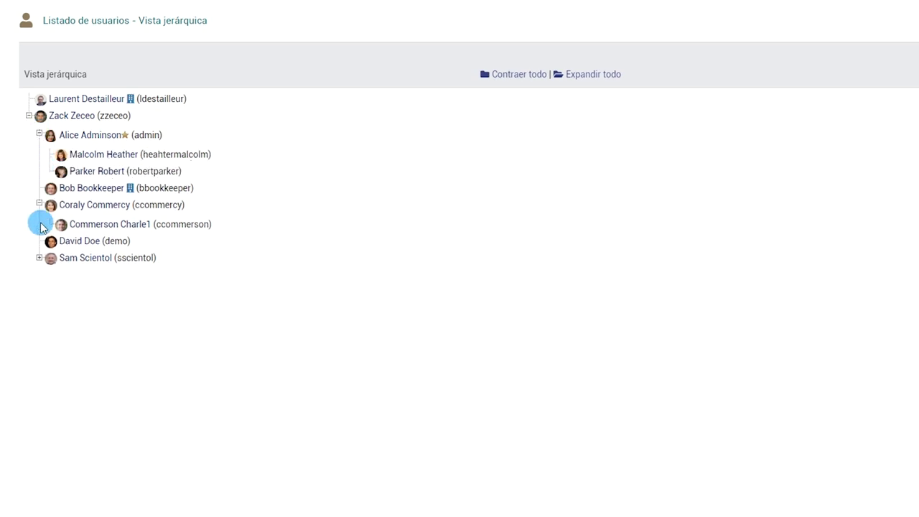
pyautogui.click(39, 257)
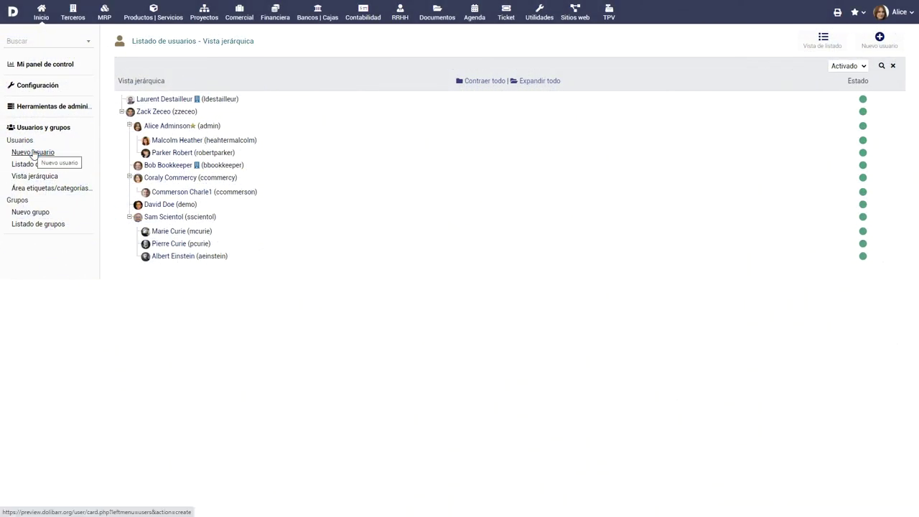
pyautogui.click(33, 152)
# Step: Enter the new user's surname, first name and login, and replace the generated password
pyautogui.click(316, 93)
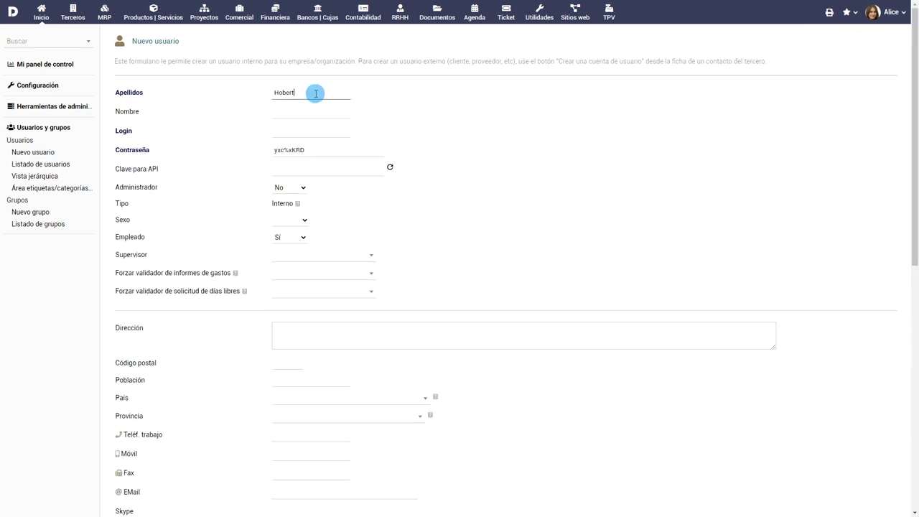
pyautogui.click(309, 111)
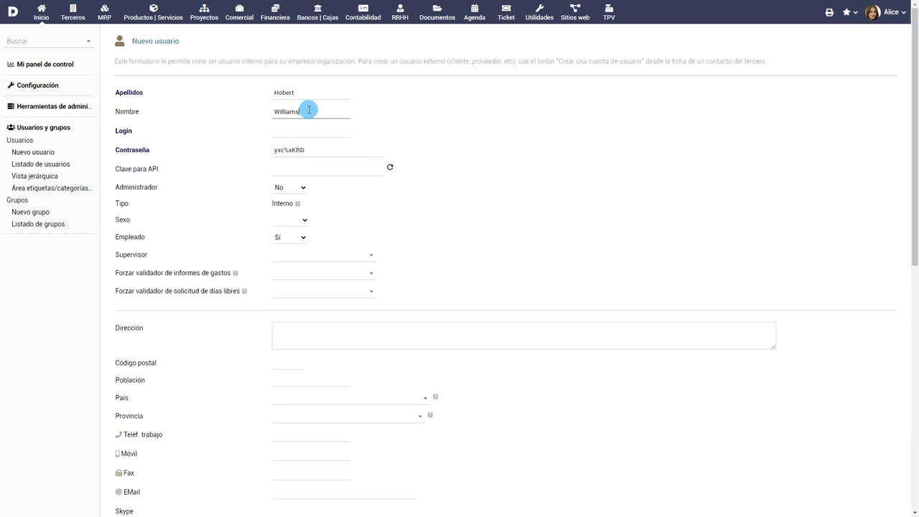
pyautogui.click(315, 131)
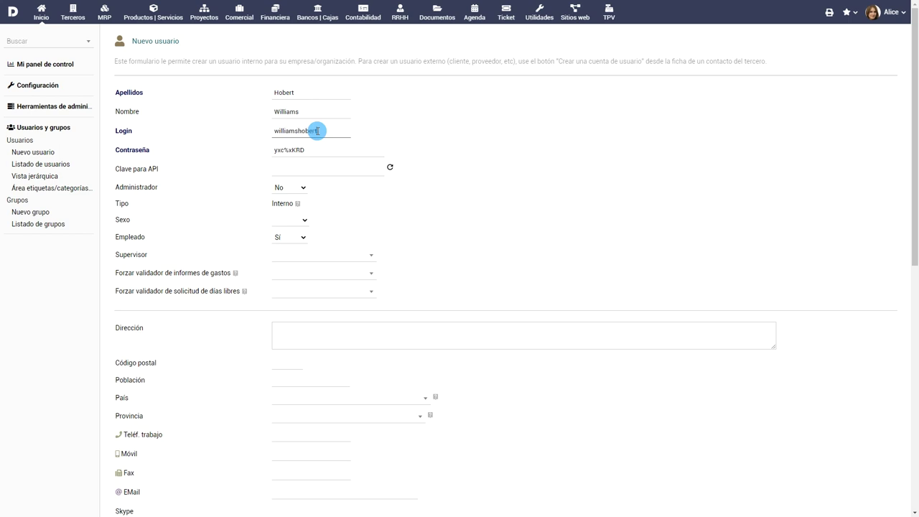
pyautogui.click(316, 149)
pyautogui.hotkey('ctrl', 'a')
# Step: Set the user's sex to Hombre and assign a supervisor
pyautogui.moveTo(299, 205)
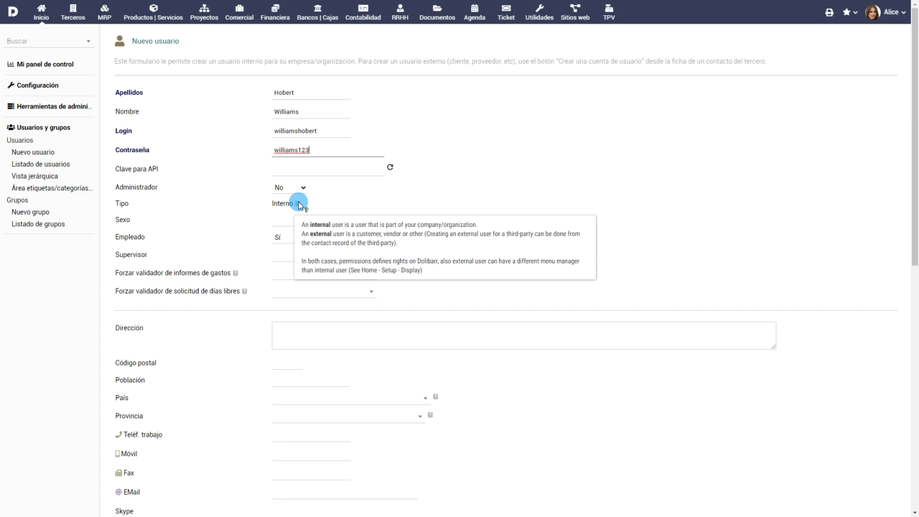
pyautogui.click(290, 219)
pyautogui.click(295, 240)
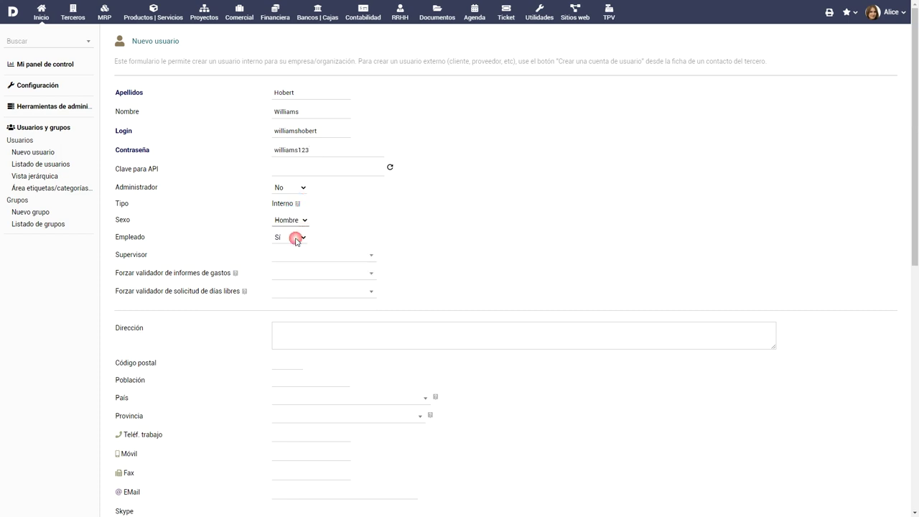
pyautogui.click(351, 254)
pyautogui.click(326, 444)
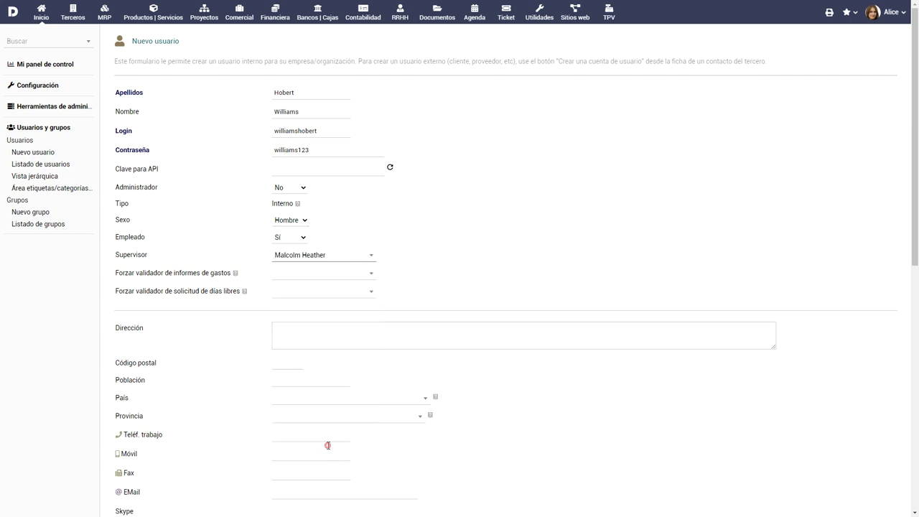
# Step: Fill in the user's street address, postal code and town, with country Estados Unidos
pyautogui.scroll(-1, 441, 267)
pyautogui.click(433, 237)
pyautogui.click(299, 268)
pyautogui.write('10001')
pyautogui.click(309, 285)
pyautogui.write('New York')
pyautogui.click(364, 302)
pyautogui.write('Est')
pyautogui.press('Return')
pyautogui.click(390, 315)
pyautogui.moveTo(420, 133); pyautogui.dragTo(421, 293)
# Step: Set province NJ, job title Lead Scientist, 28 € hourly rate, 3000 salary and 30 weekly hours
pyautogui.click(401, 295)
pyautogui.scroll(-5, 445, 351)
pyautogui.click(321, 327)
pyautogui.write('Lead Sci')
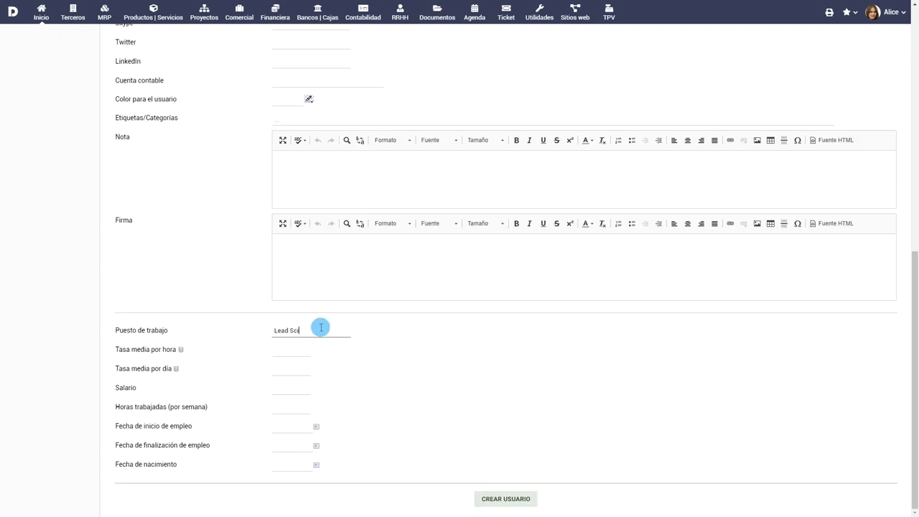
pyautogui.click(302, 350)
pyautogui.write('28')
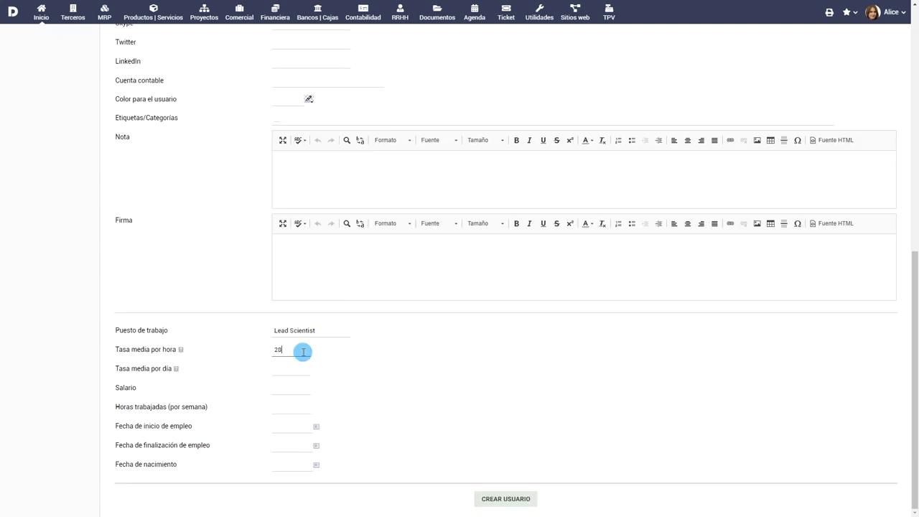
pyautogui.click(296, 385)
pyautogui.write('3000')
pyautogui.click(298, 407)
pyautogui.write('30')
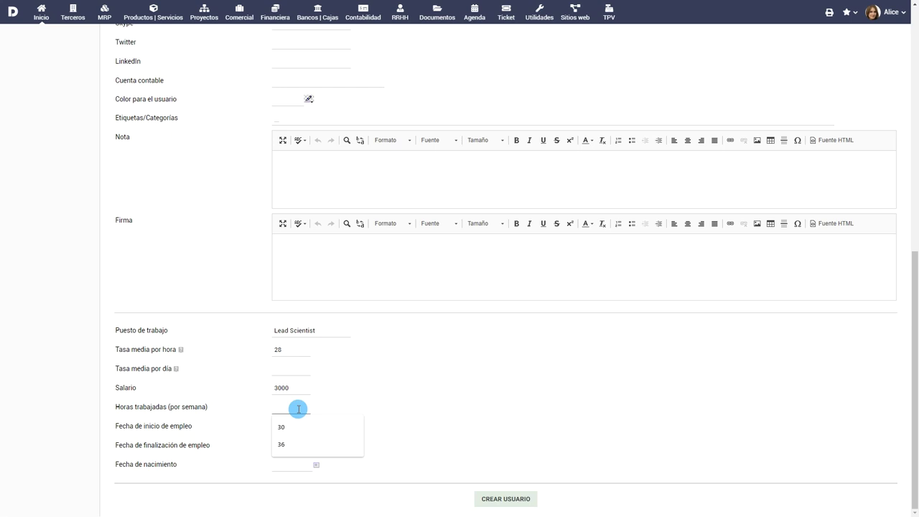
# Step: Set the employment start date to 23/06/2018 and create the user
pyautogui.click(293, 427)
pyautogui.click(343, 332)
pyautogui.click(359, 396)
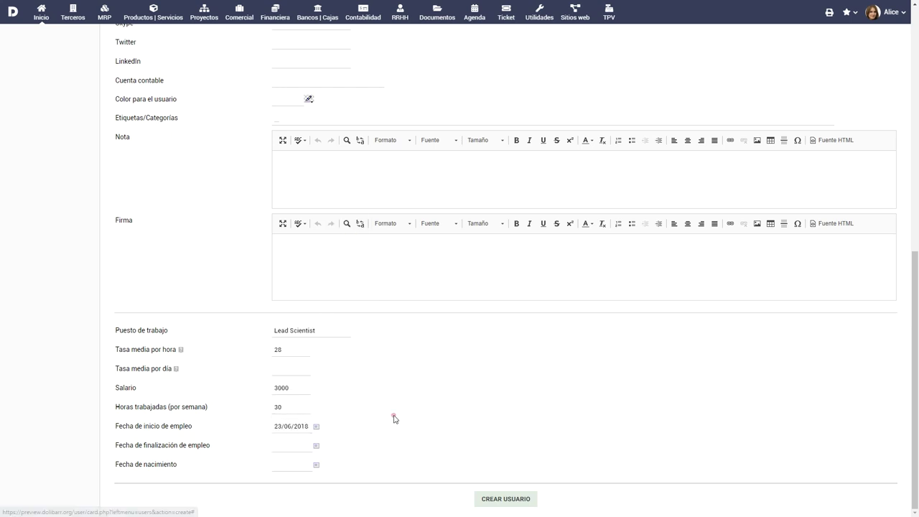
pyautogui.click(507, 497)
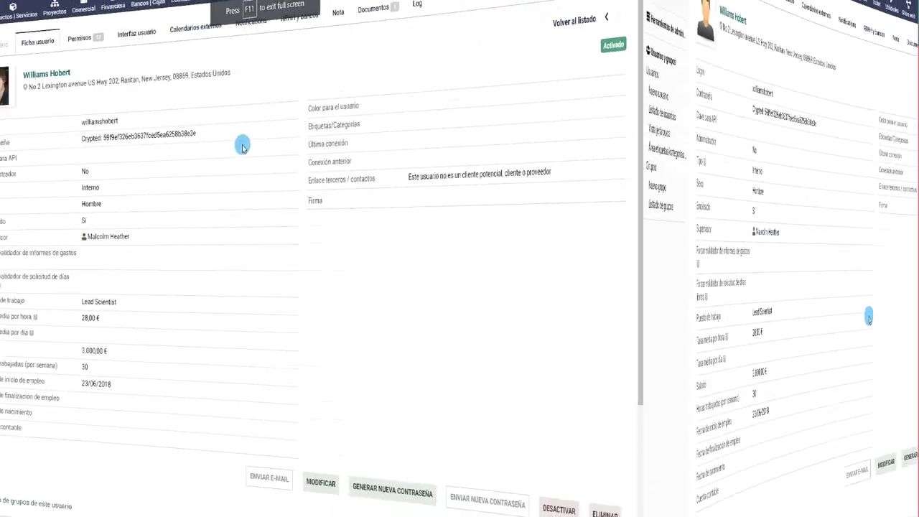
# Step: Add a bank account labelled Corp at Citibank in the user's RRHH y bancos tab
pyautogui.click(501, 46)
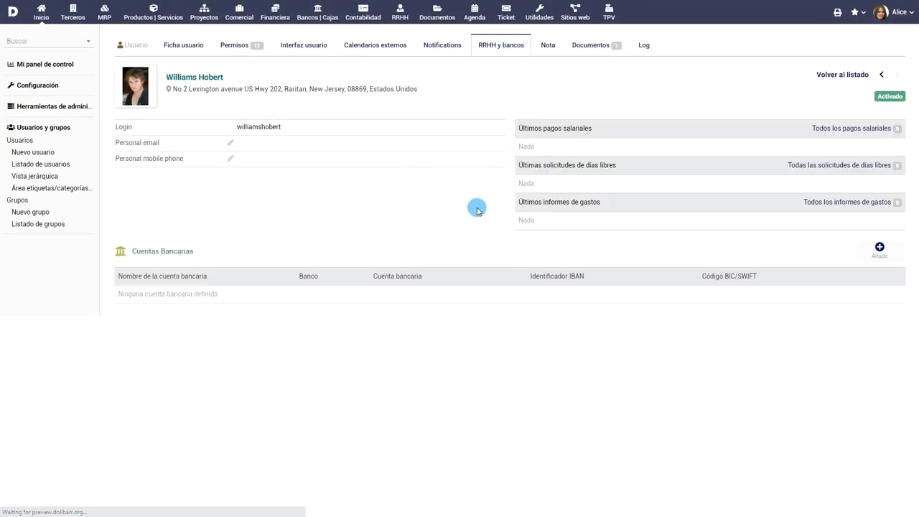
pyautogui.click(880, 250)
pyautogui.click(338, 129)
pyautogui.write('Corp')
pyautogui.click(323, 151)
pyautogui.write('Citibank')
# Step: Enter the account number, IBAN, BIC/SWIFT code and bank address
pyautogui.click(287, 165)
pyautogui.click(291, 187)
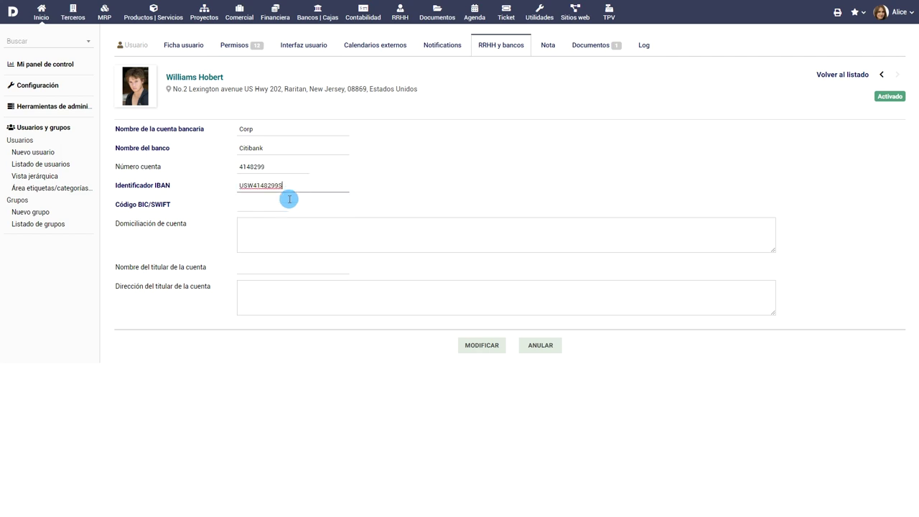
pyautogui.click(281, 209)
pyautogui.write('USCITI33')
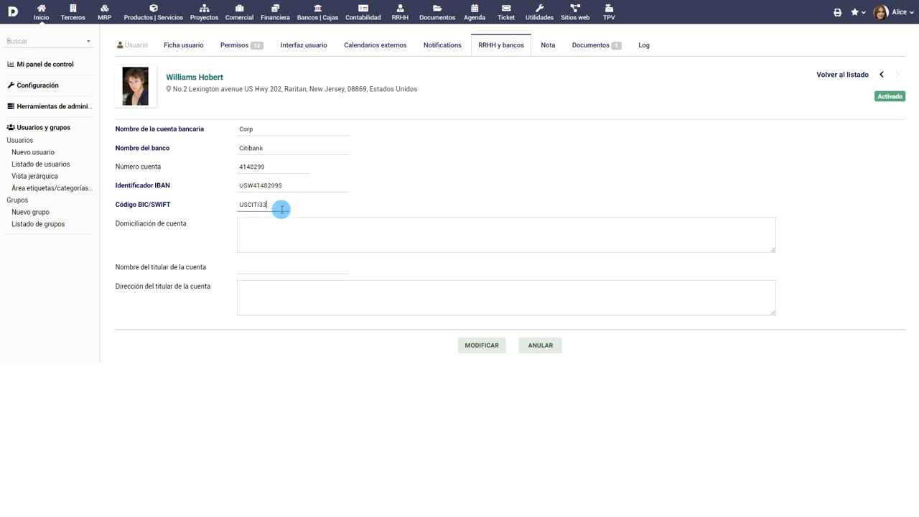
pyautogui.click(304, 236)
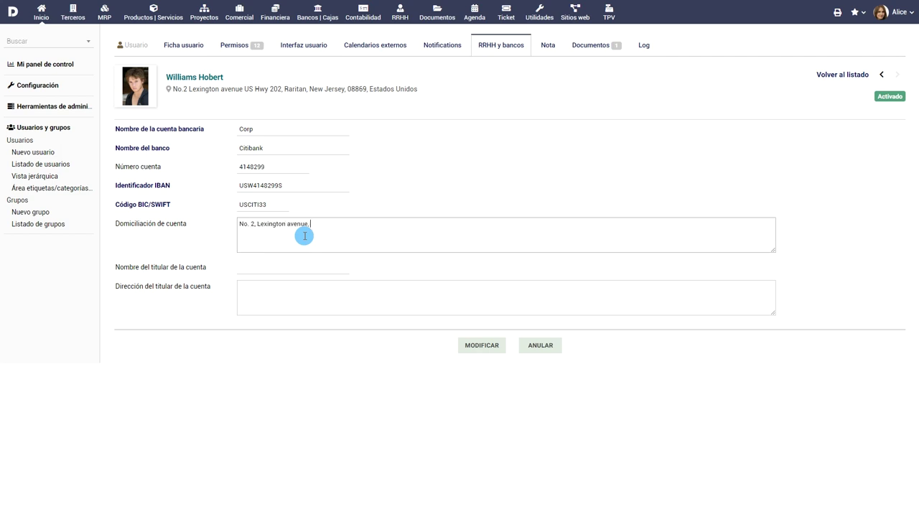
# Step: Fill in the account holder's name and address, then save the bank account
pyautogui.click(294, 269)
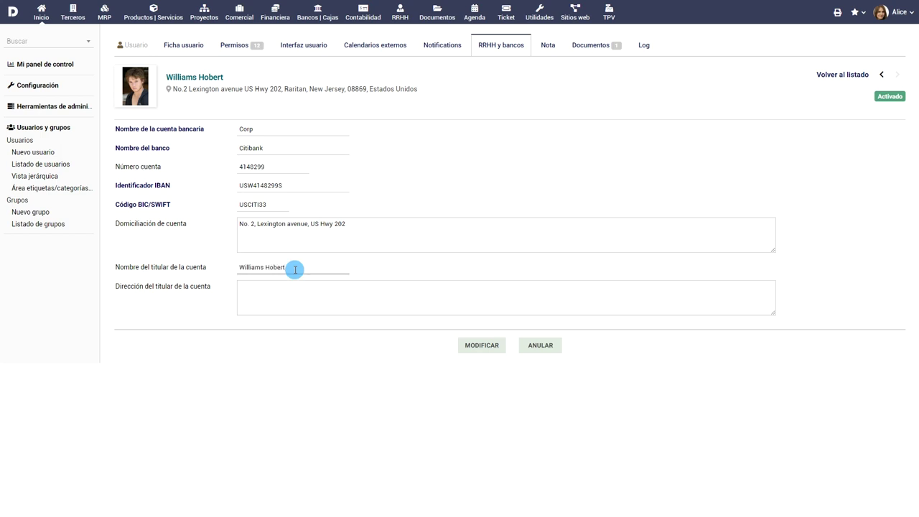
pyautogui.click(296, 290)
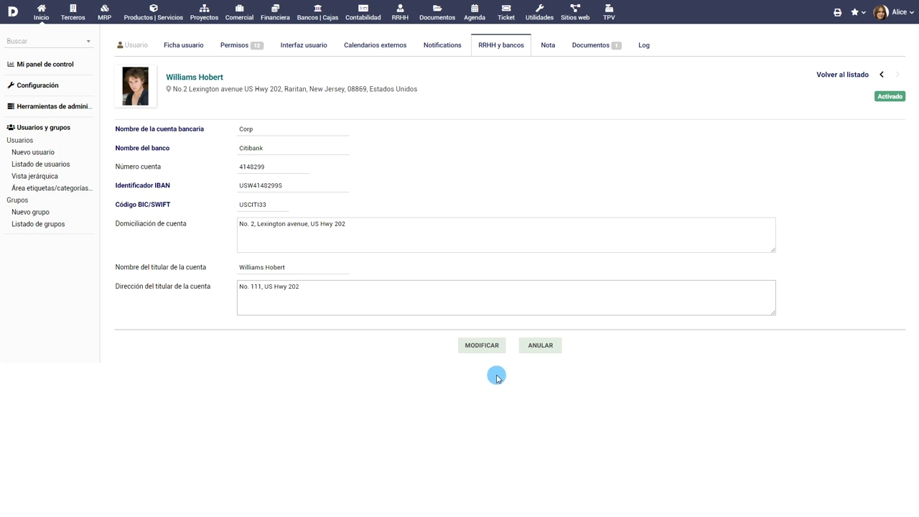
pyautogui.click(480, 343)
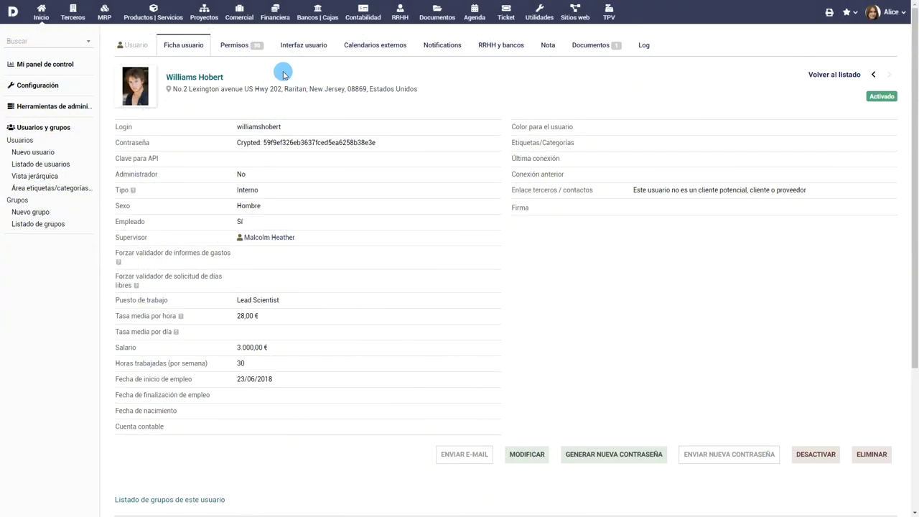
# Step: Grant the user every Informe de gastos permission in the Permisos tab
pyautogui.click(239, 46)
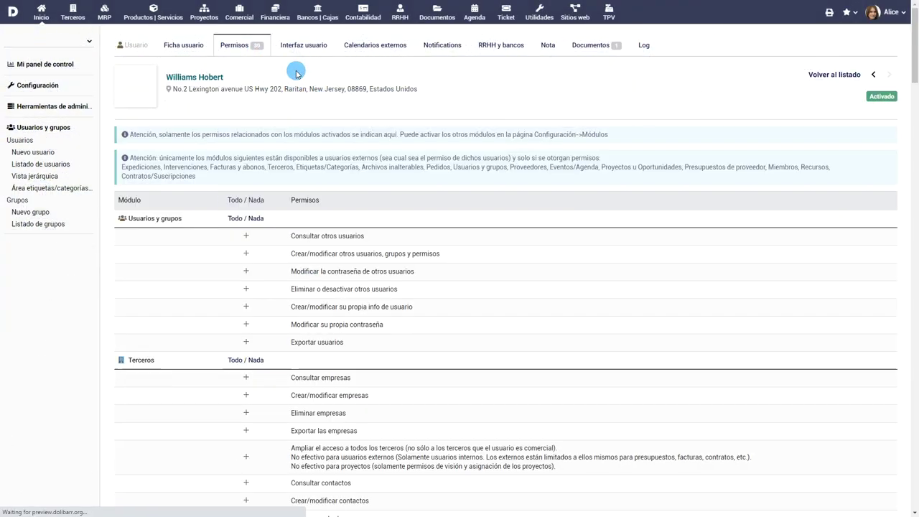
pyautogui.scroll(-15, 482, 229)
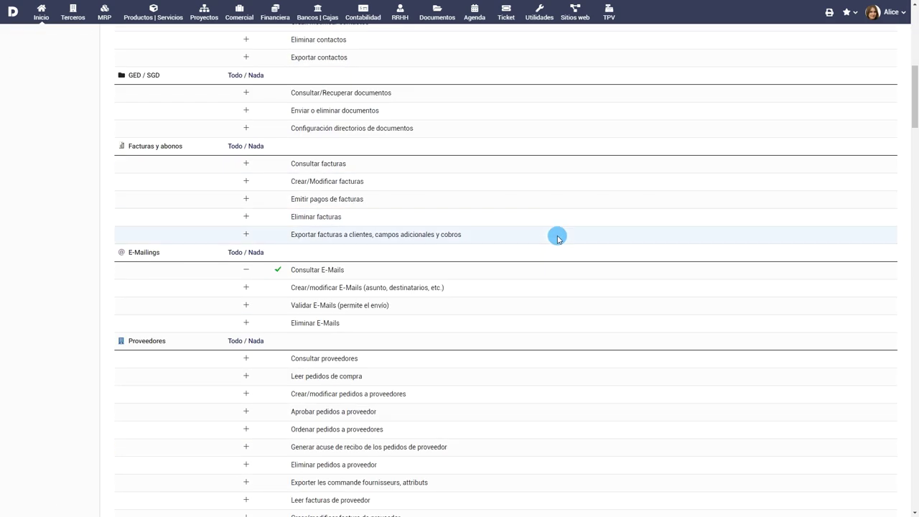
pyautogui.scroll(-15, 572, 247)
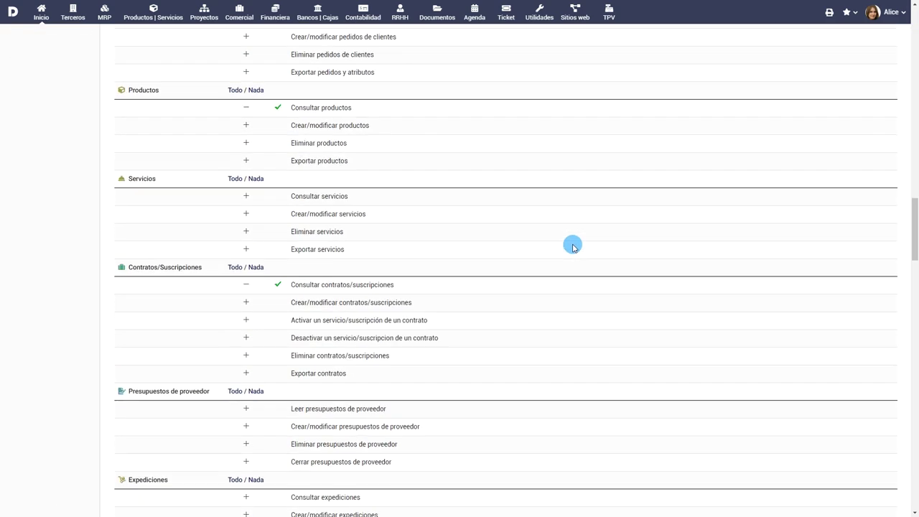
pyautogui.scroll(-4, 574, 247)
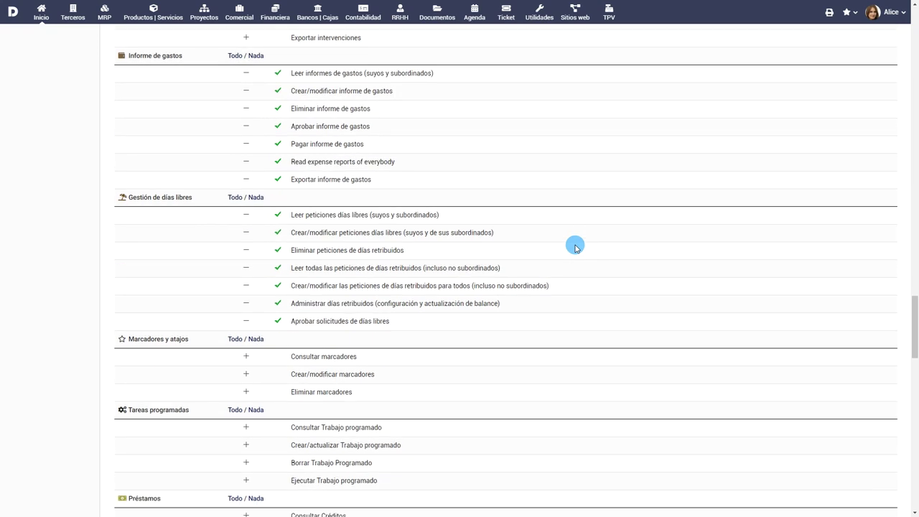
pyautogui.click(247, 72)
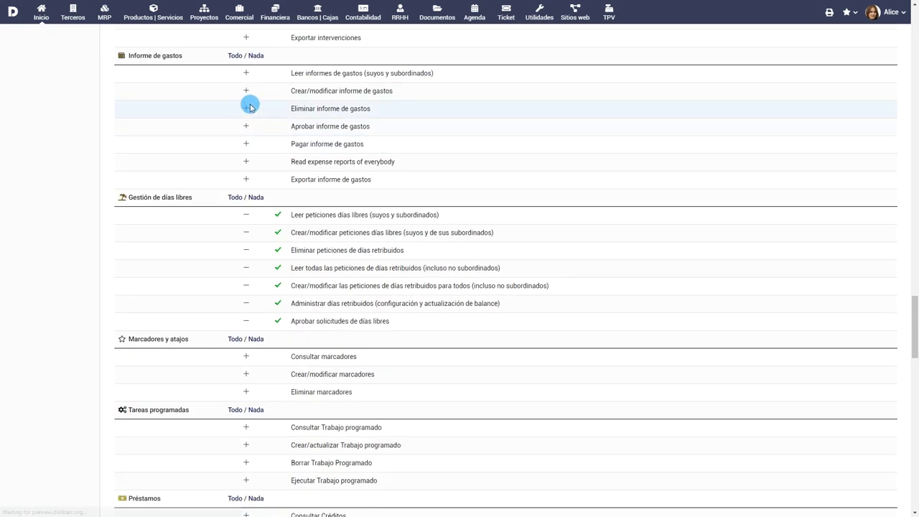
pyautogui.click(246, 73)
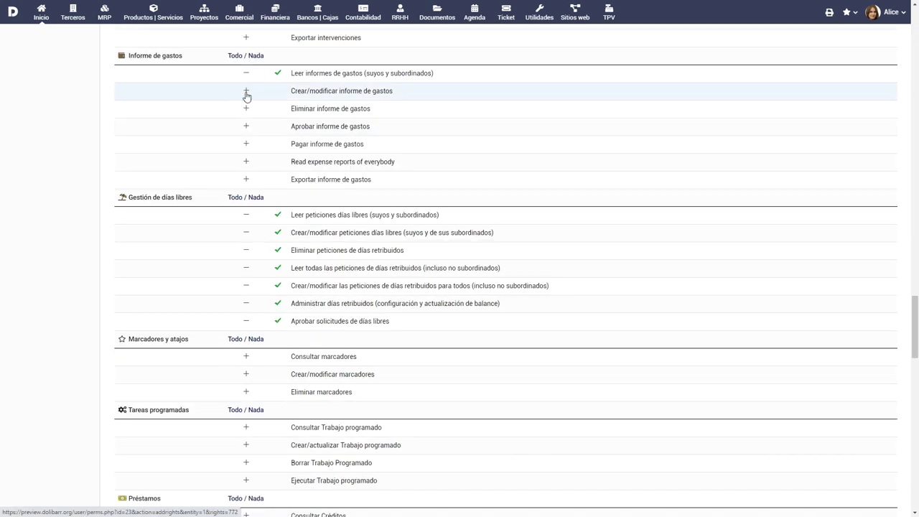
pyautogui.click(246, 91)
pyautogui.click(234, 56)
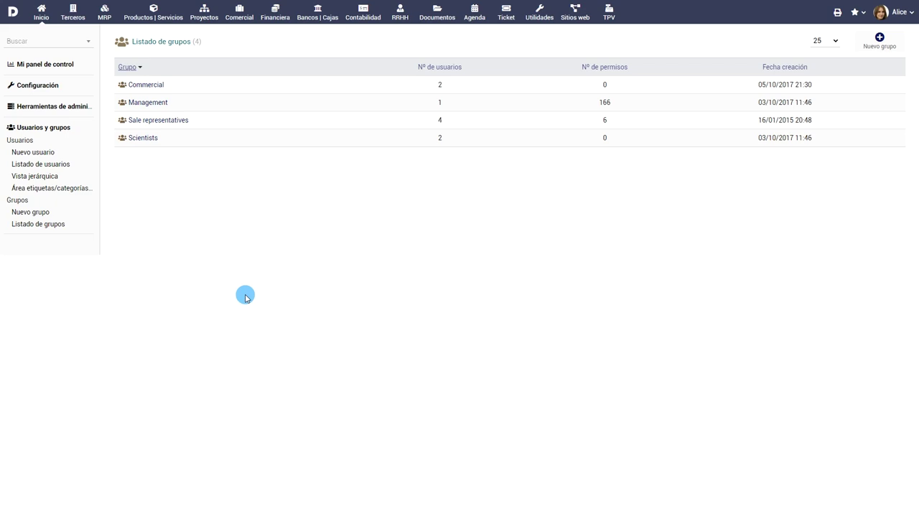
# Step: Create a group named Gerentes with the description 'Grupo de gerentes'
pyautogui.click(32, 212)
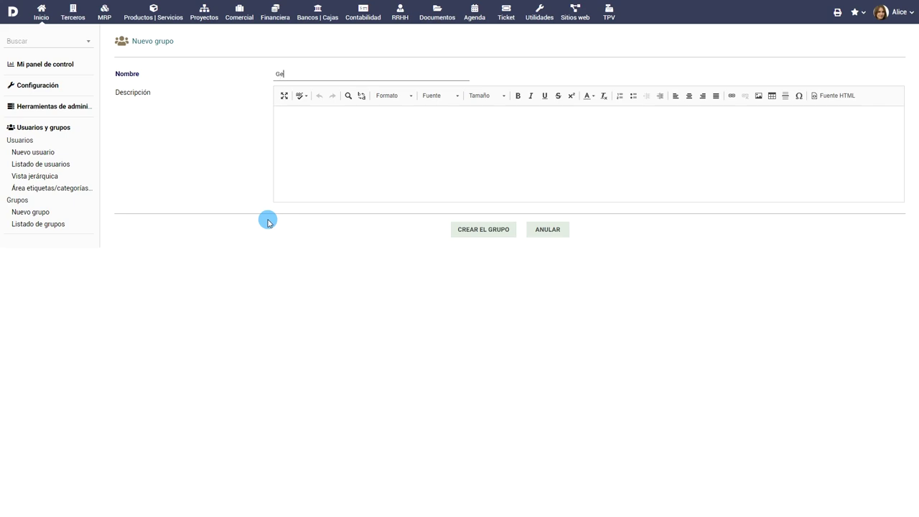
pyautogui.click(360, 132)
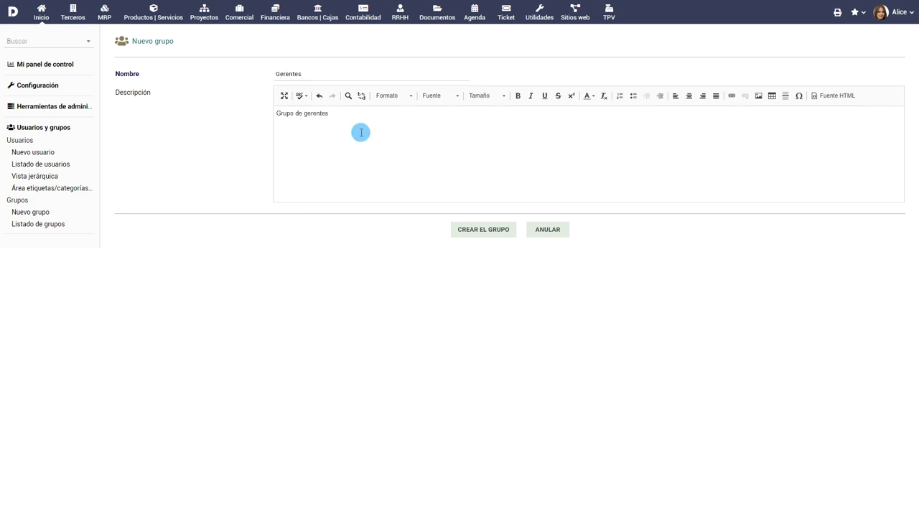
pyautogui.click(483, 230)
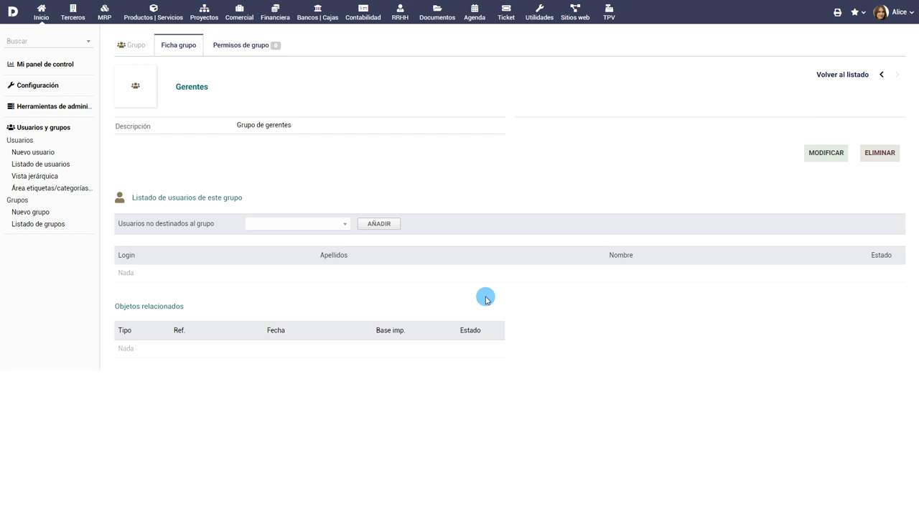
# Step: Grant the Gerentes group all Informe de gastos permissions
pyautogui.click(244, 46)
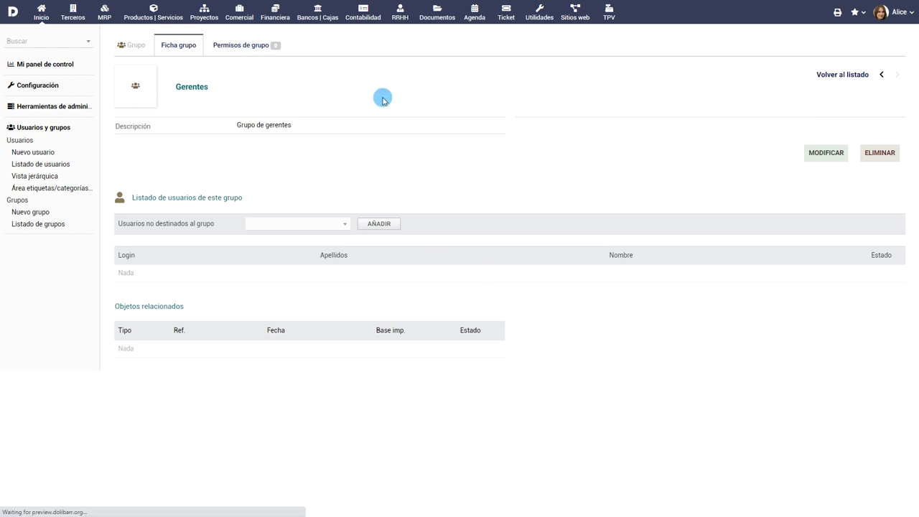
pyautogui.scroll(-10, 603, 300)
pyautogui.scroll(-10, 603, 299)
pyautogui.click(234, 190)
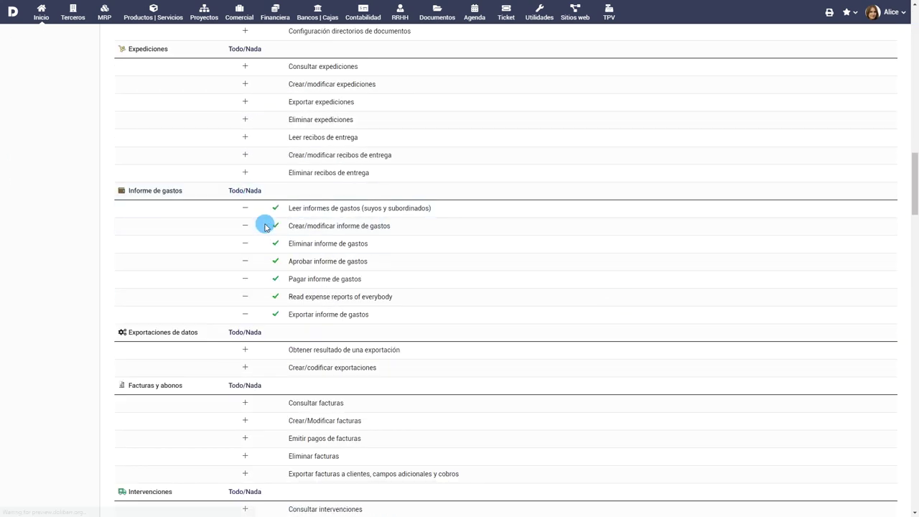
# Step: Choose the new user from the non-member list to add to Gerentes
pyautogui.scroll(15, 430, 251)
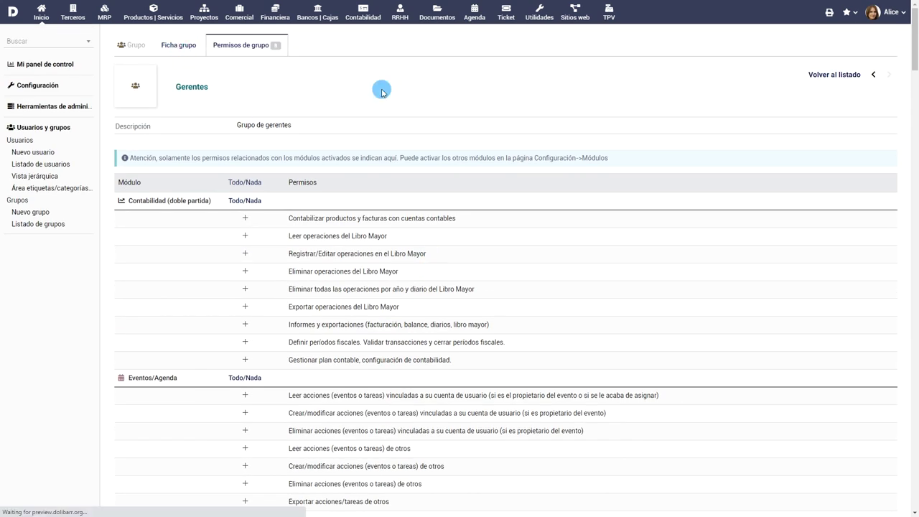
pyautogui.click(328, 224)
pyautogui.scroll(-2, 306, 331)
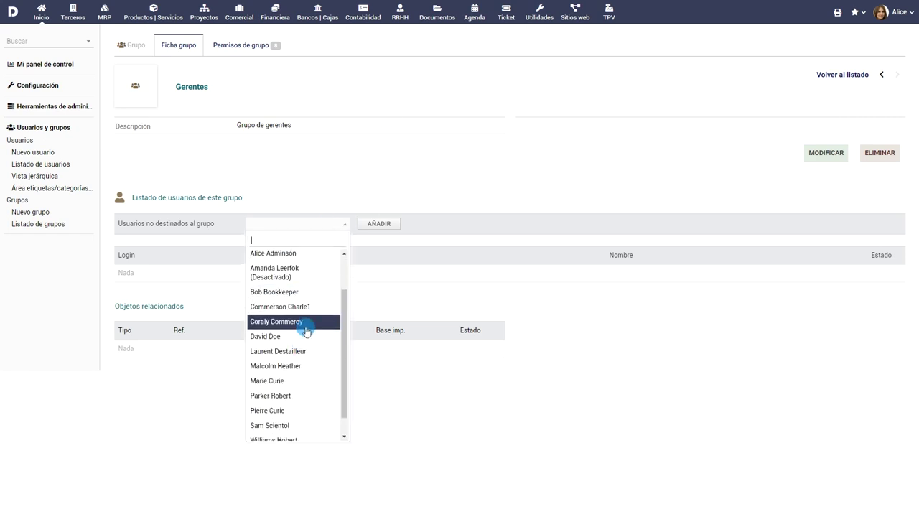
pyautogui.scroll(-1, 302, 335)
pyautogui.click(298, 413)
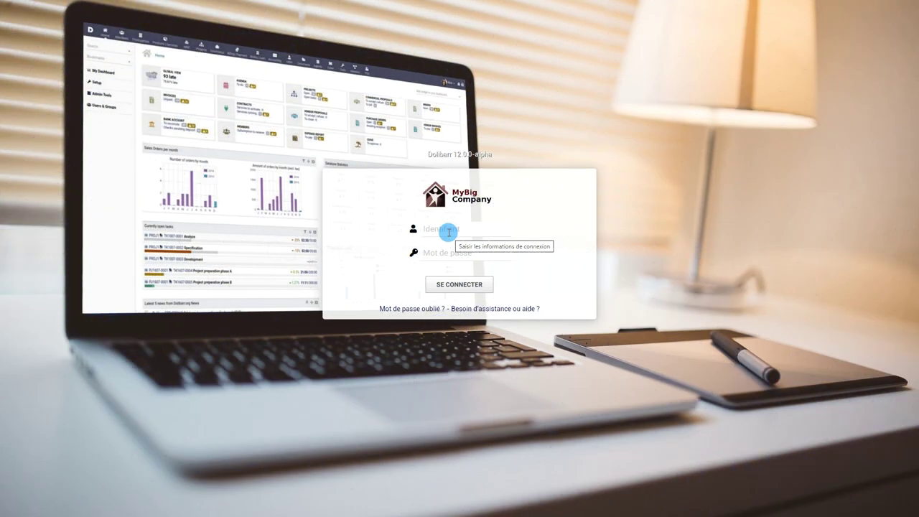
# Step: Log back in as admin with the account password
pyautogui.click(446, 230)
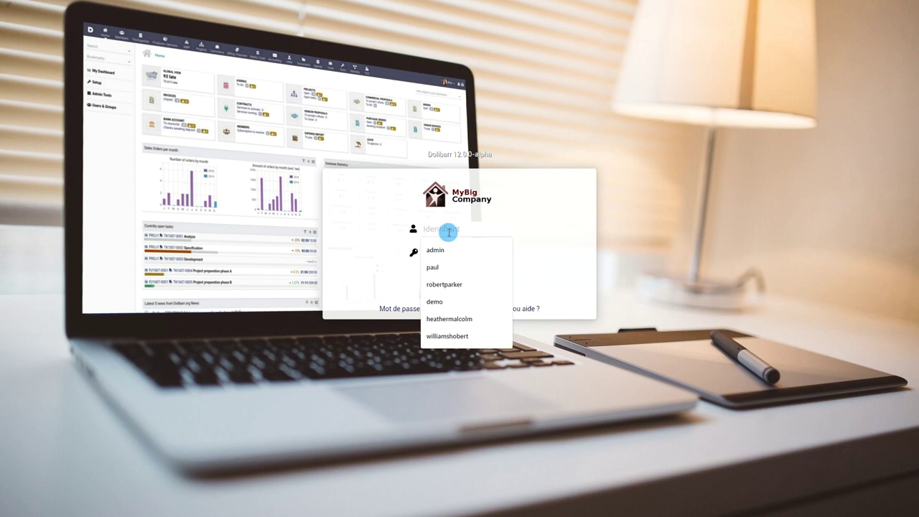
pyautogui.write('admin')
pyautogui.write('*********')
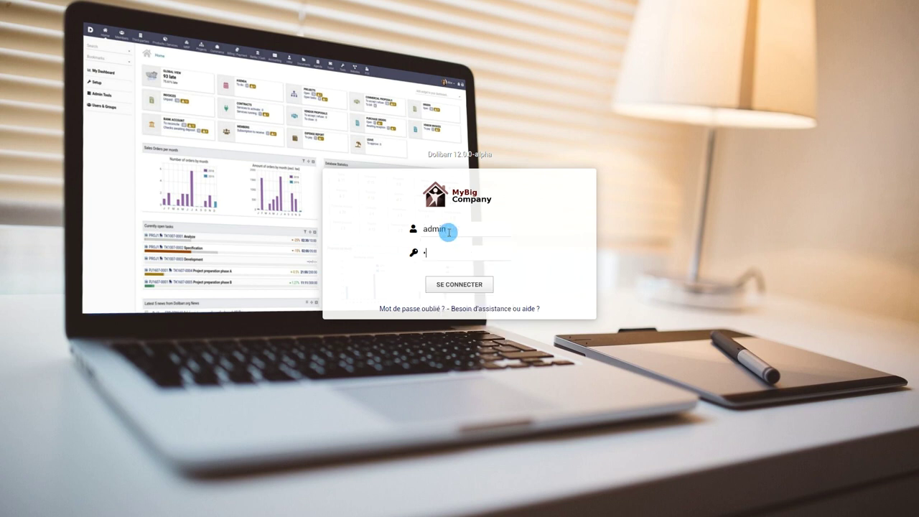
pyautogui.write('*')
pyautogui.click(463, 283)
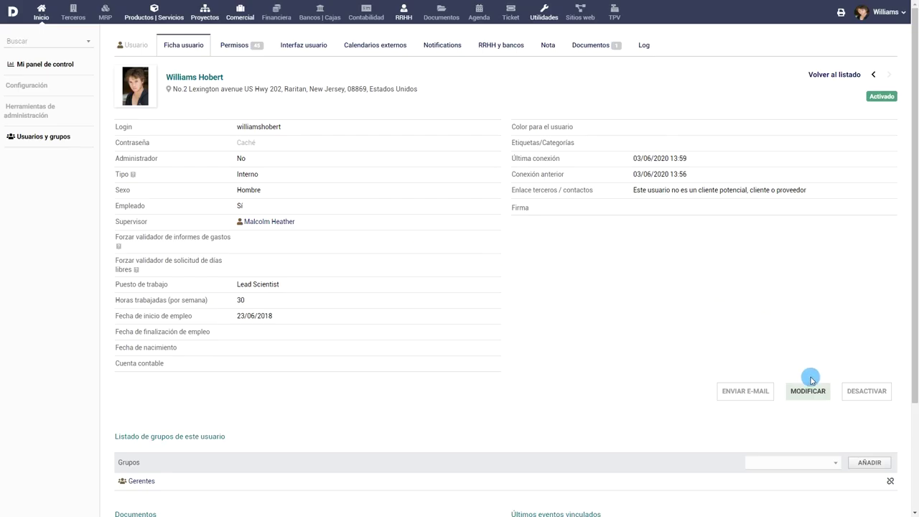
# Step: Save a two-line signature on the user card: 'Gracias,' then the user's name and phone number
pyautogui.click(809, 381)
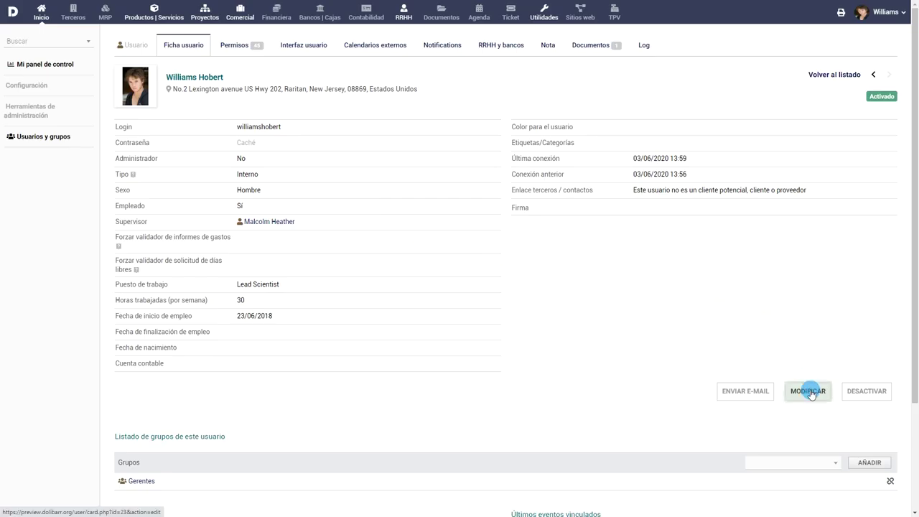
pyautogui.scroll(-6, 494, 213)
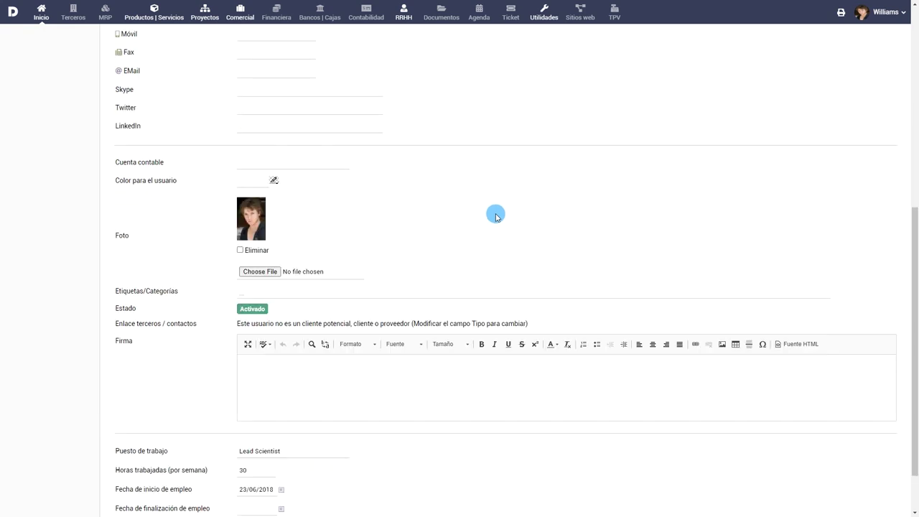
pyautogui.click(461, 311)
pyautogui.write('Gracias,')
pyautogui.press('Return')
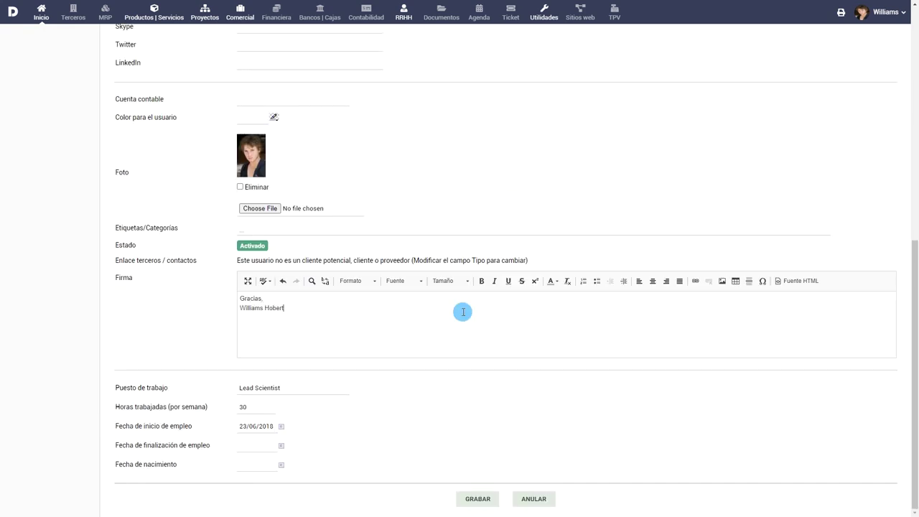
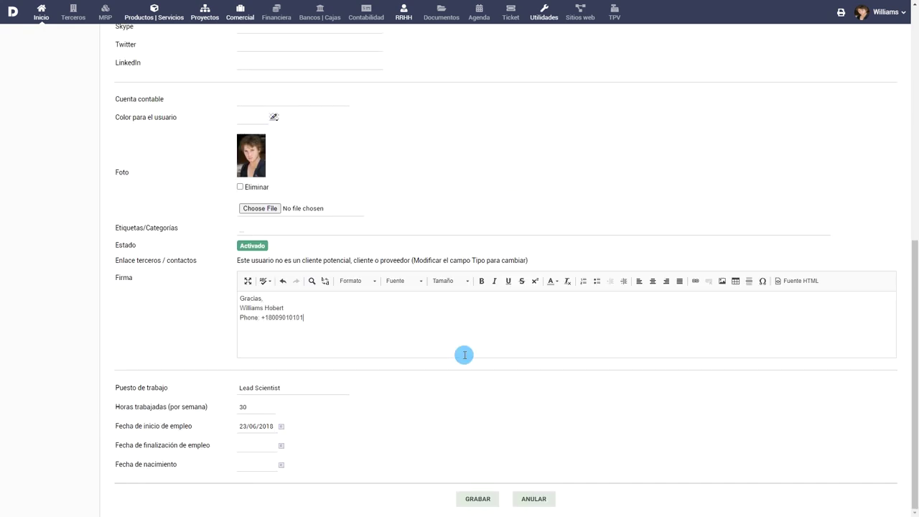
pyautogui.click(477, 499)
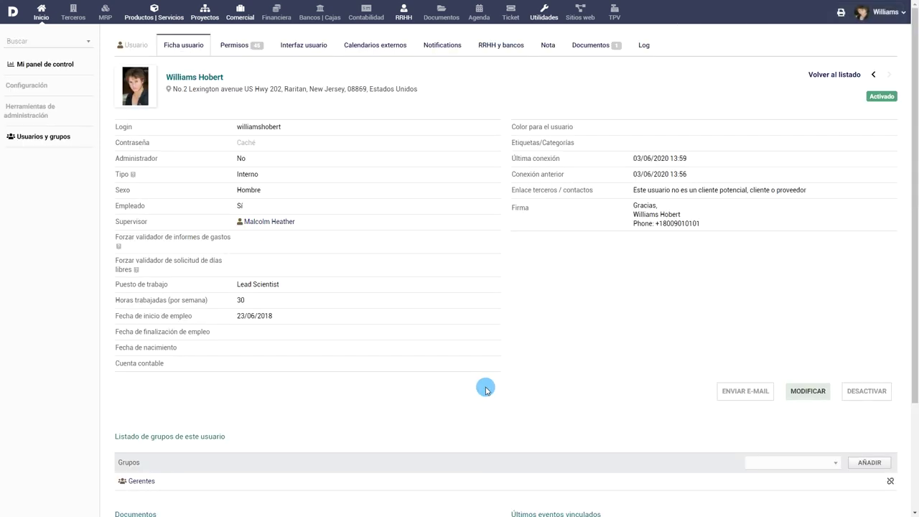
pyautogui.click(403, 14)
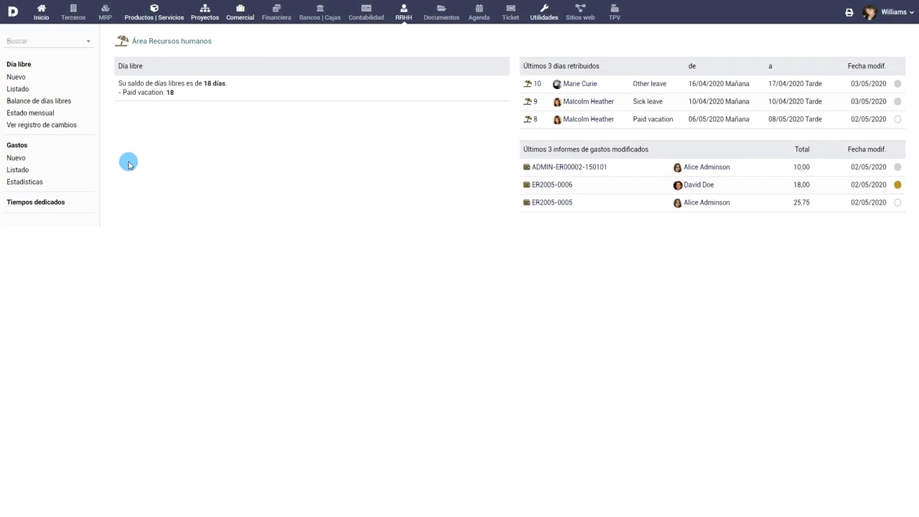
# Step: Open the Tiempos dedicados weekly entry sheet for 2020 week 23
pyautogui.click(17, 157)
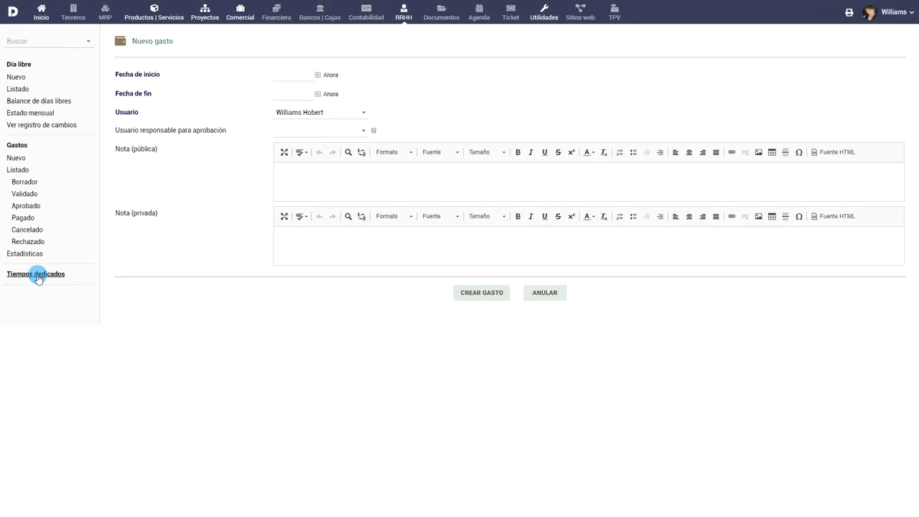
pyautogui.click(39, 279)
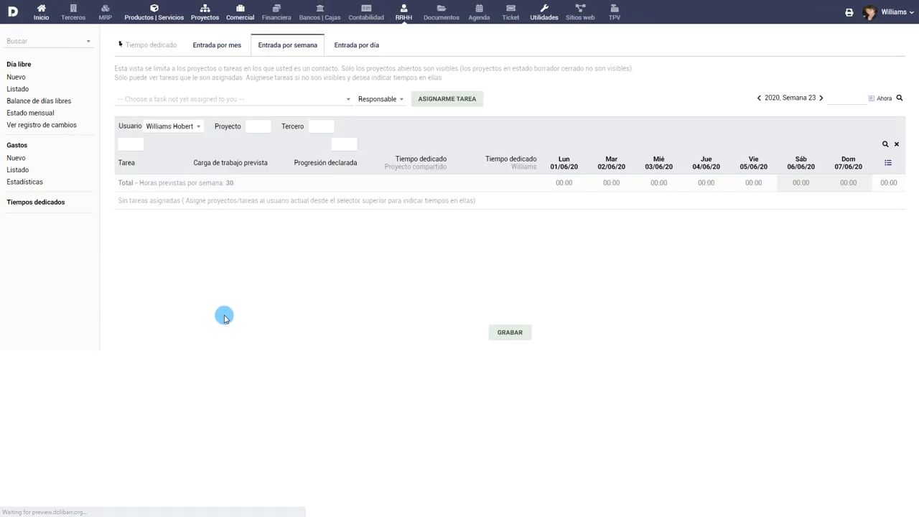
# Step: Assign yourself the RMLL tasks '2 Heberger site RMLL' and 'TK2006-0009 Project Preparation Phase X' on the timesheet
pyautogui.click(300, 101)
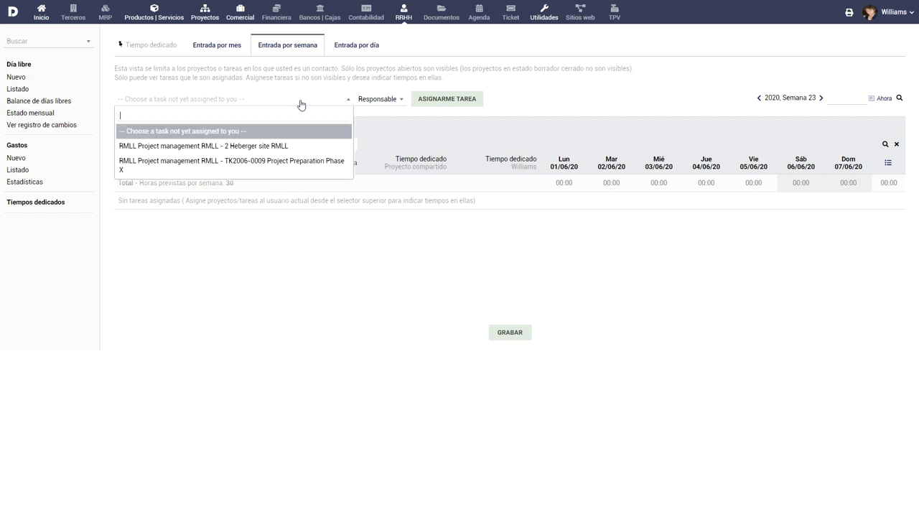
pyautogui.click(285, 146)
pyautogui.click(458, 104)
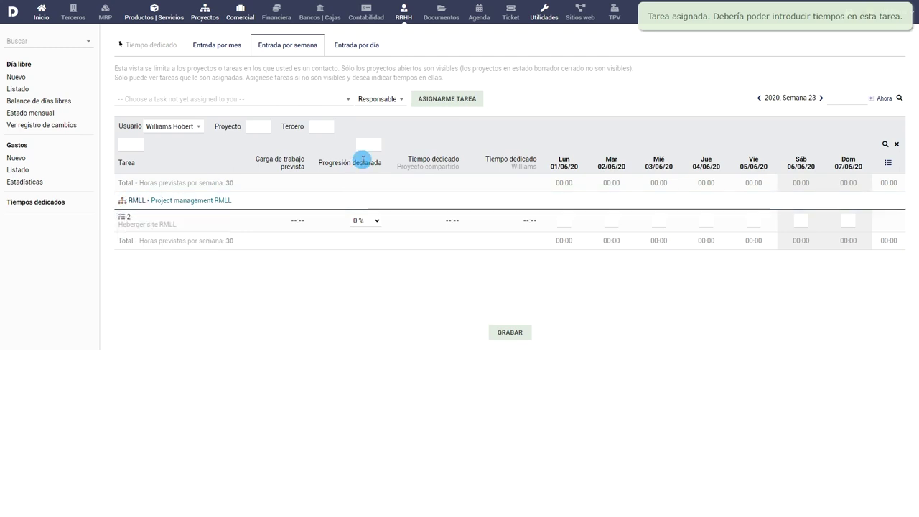
pyautogui.click(322, 99)
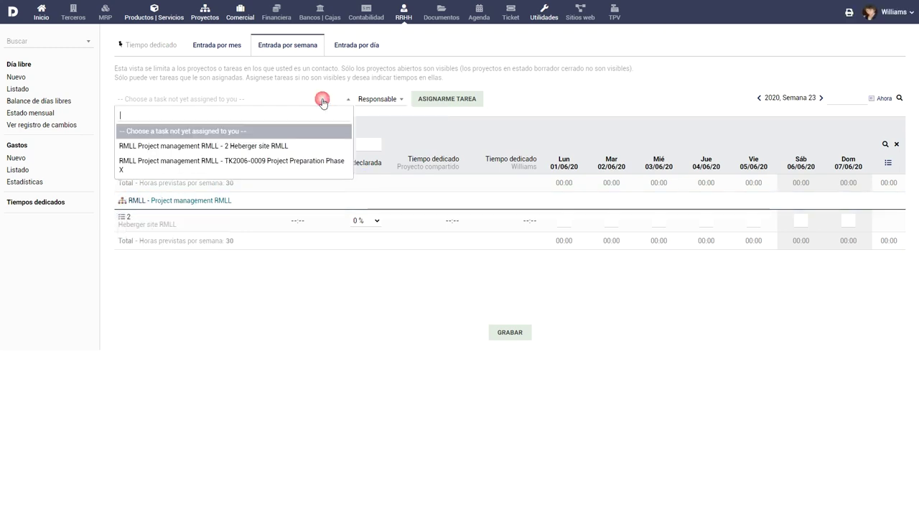
pyautogui.click(318, 161)
pyautogui.click(457, 105)
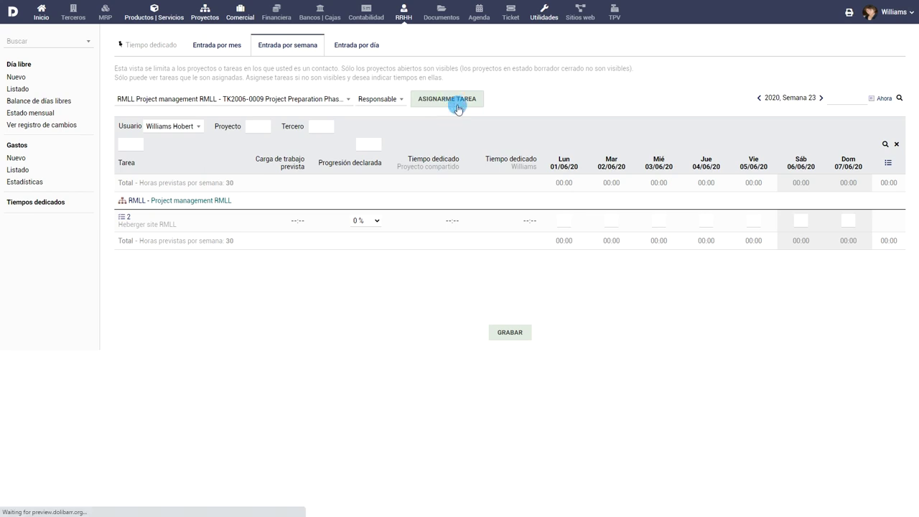